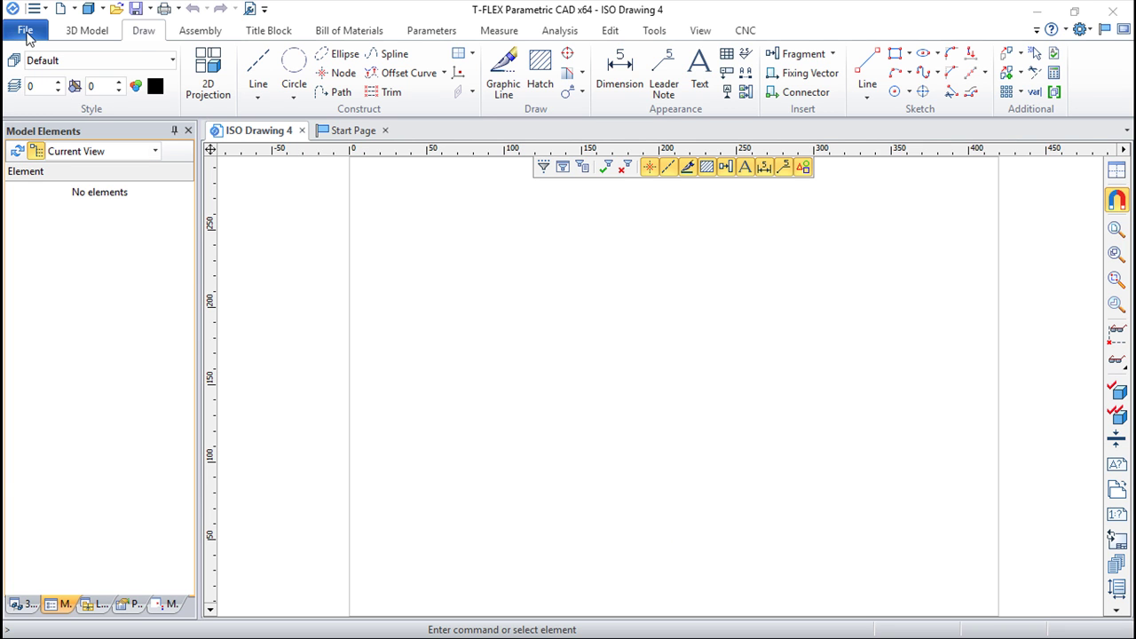
Show the File menu's Export page listing the 2D, 3D and mesh export formats
click(25, 30)
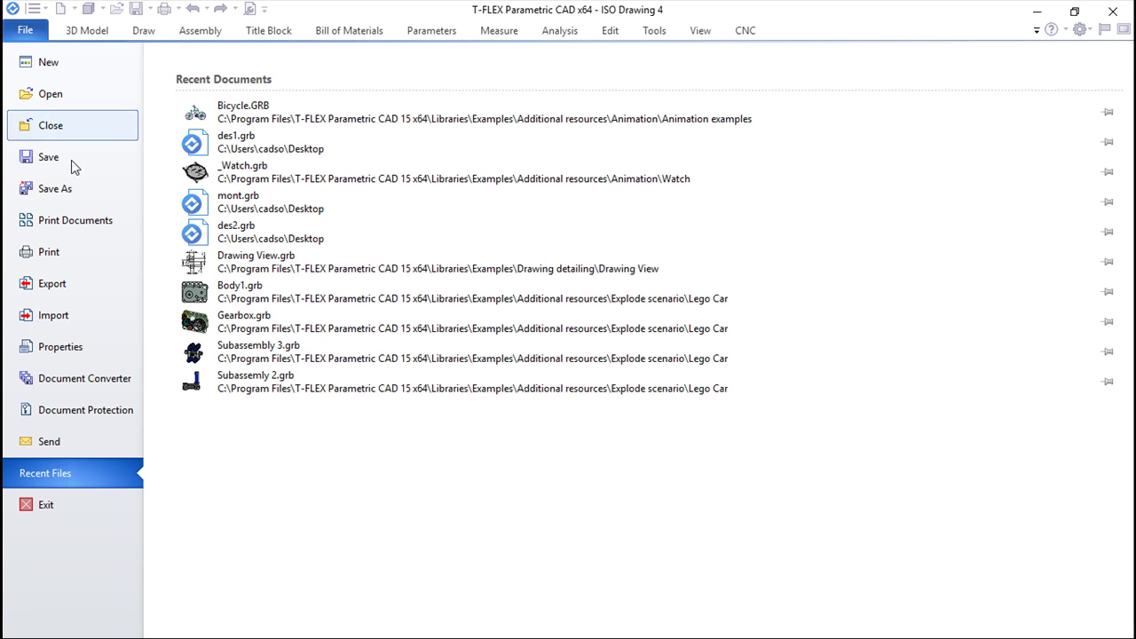
click(62, 286)
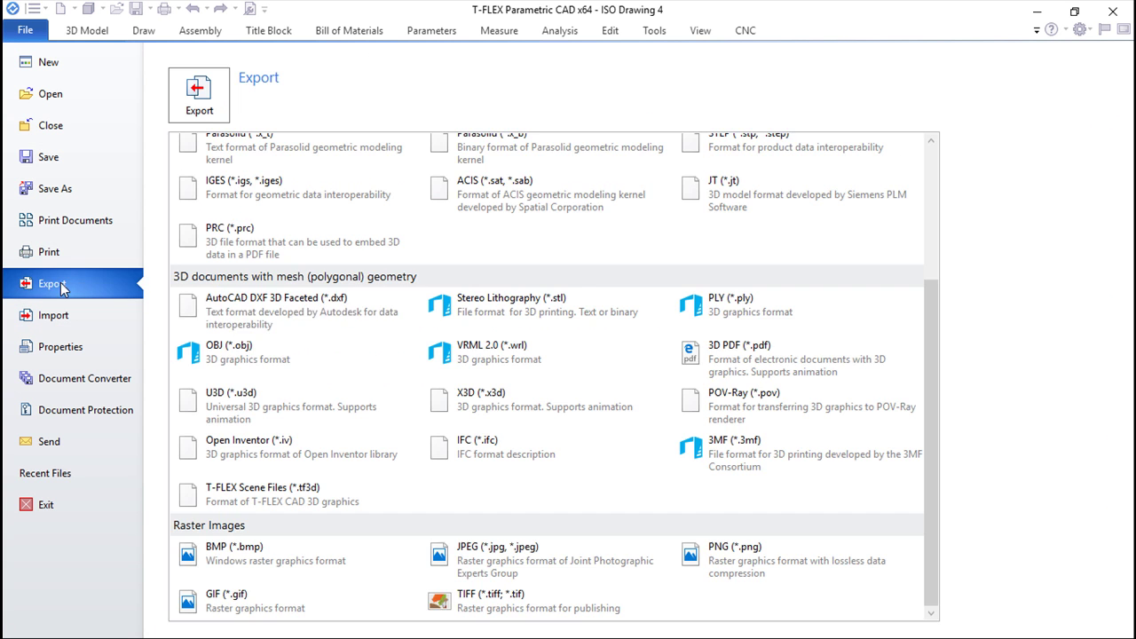
scroll(931, 326, up, 3)
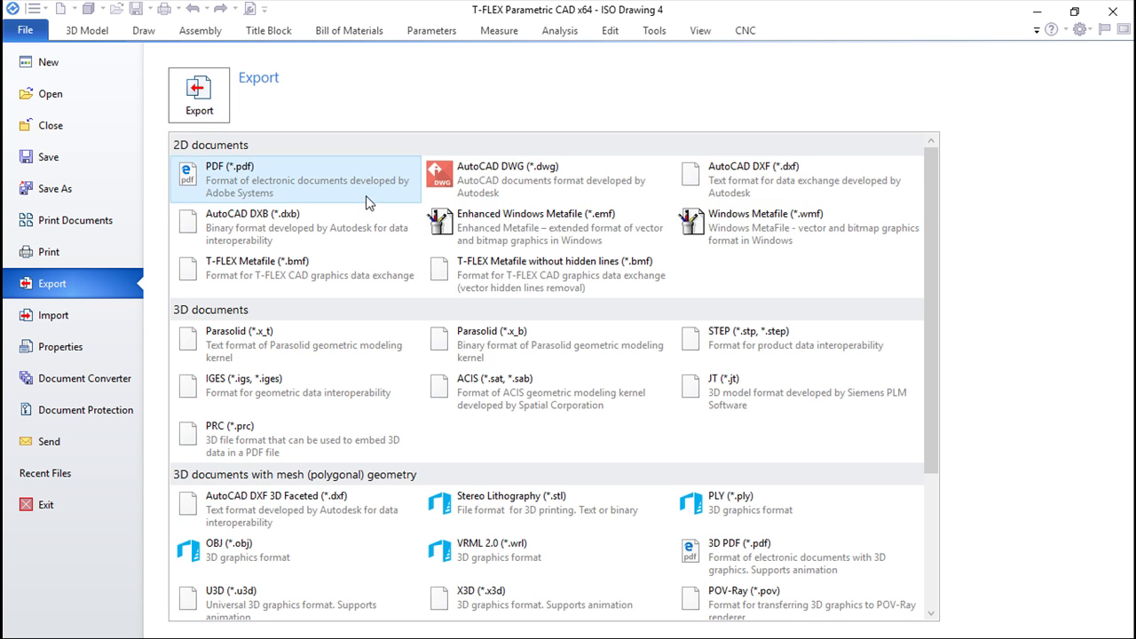
scroll(510, 301, down, 3)
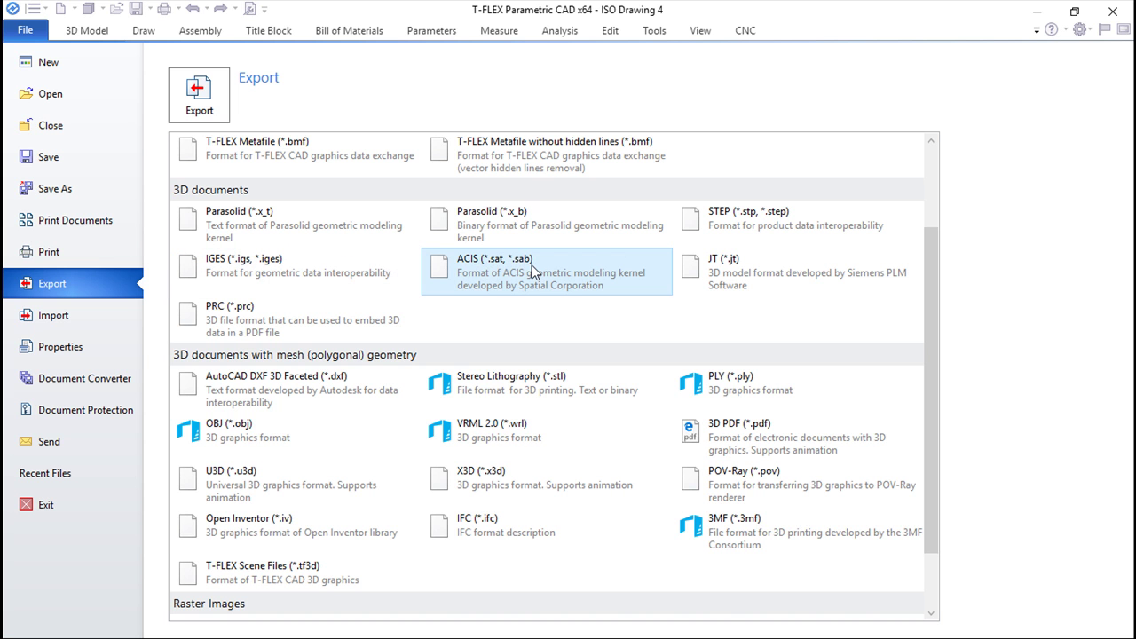
scroll(532, 266, down, 2)
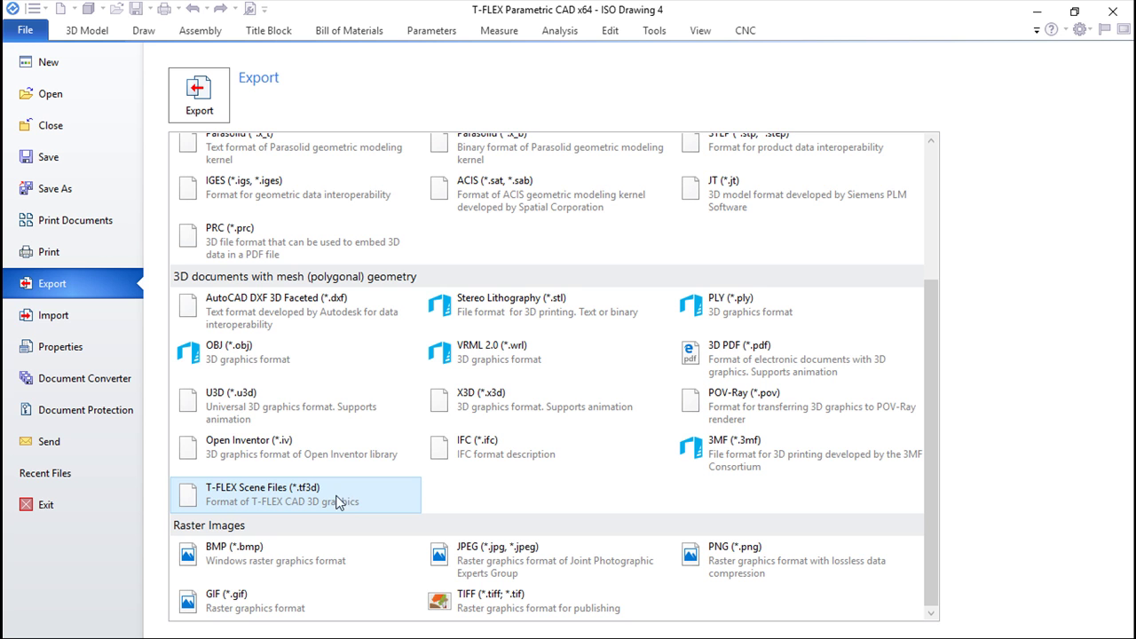
Start an import and review the Import dialog's file types, from Parasolid and STEP to IFC and 3D Pictures
click(40, 322)
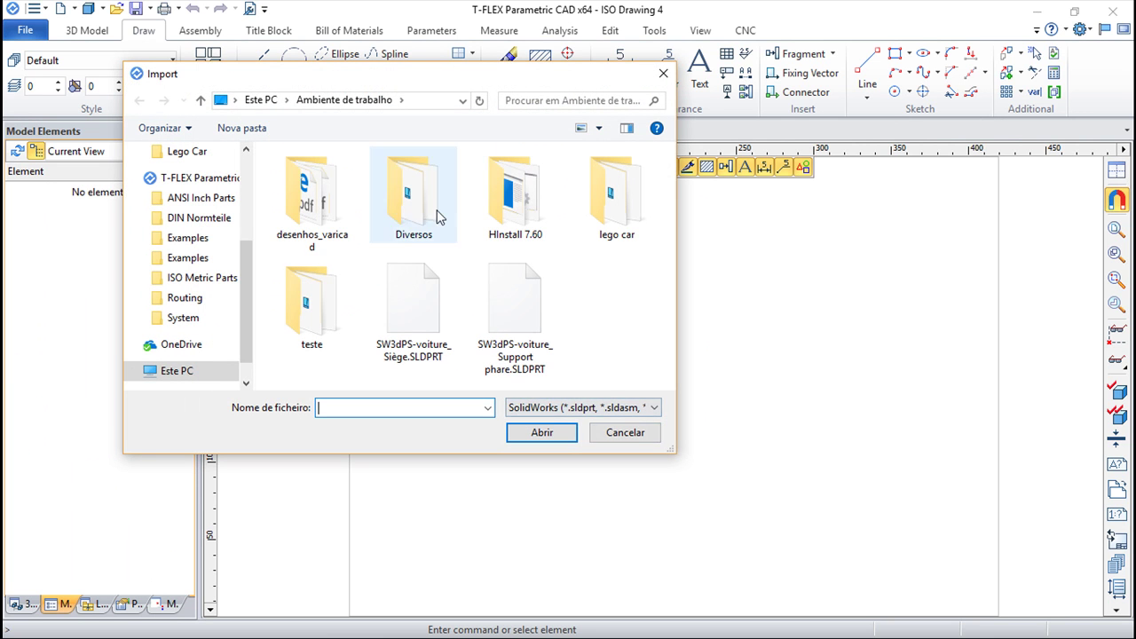
click(661, 416)
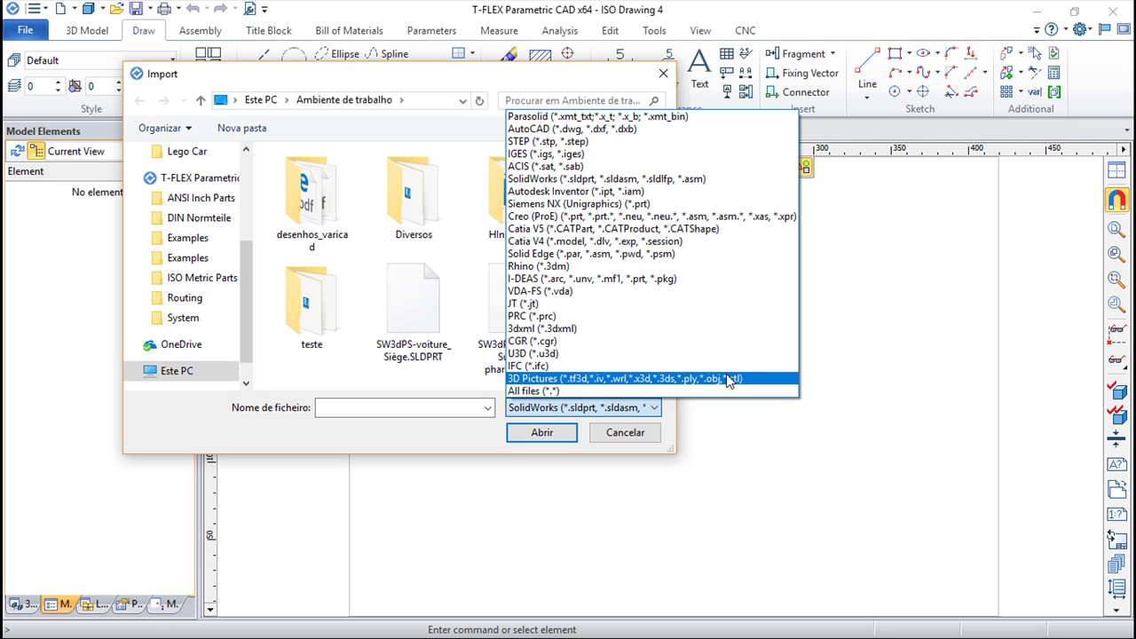
click(618, 428)
Cancel the Import dialog without choosing a file, returning to the empty ISO Drawing 4
click(620, 434)
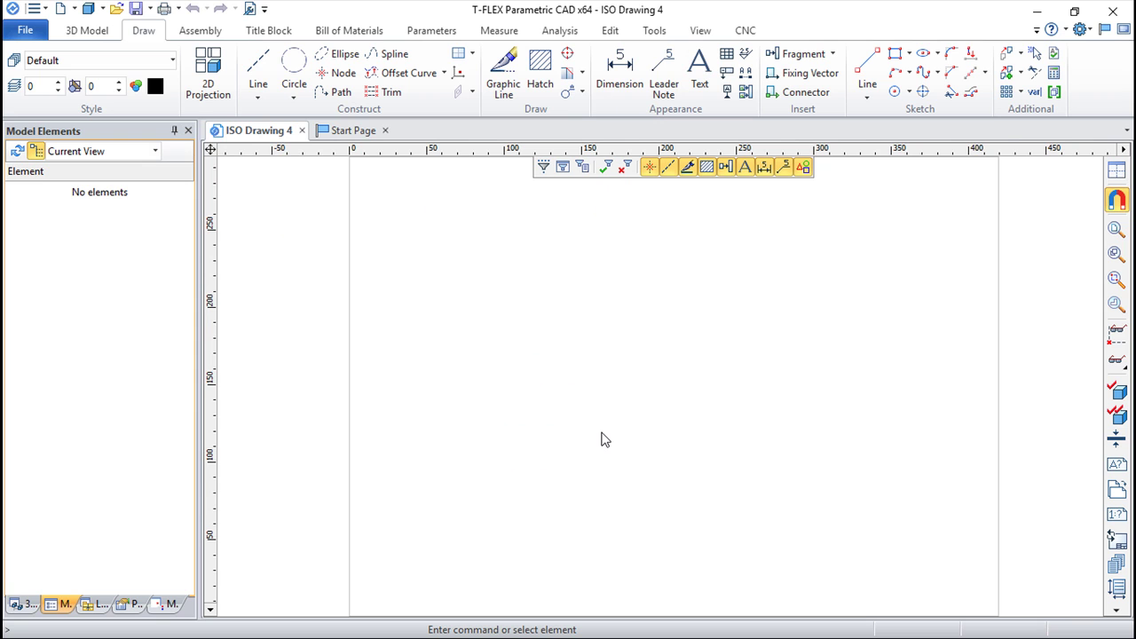